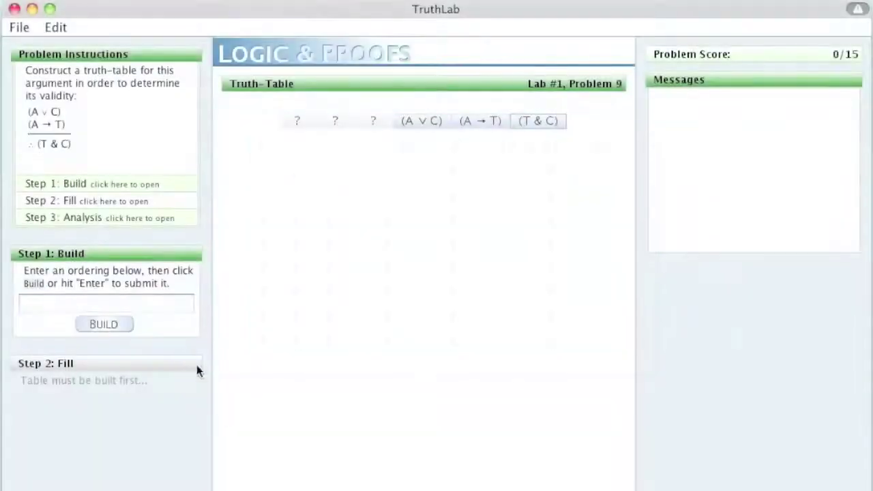
- Build the truth-table for the argument using the atom ordering A C T
click(137, 305)
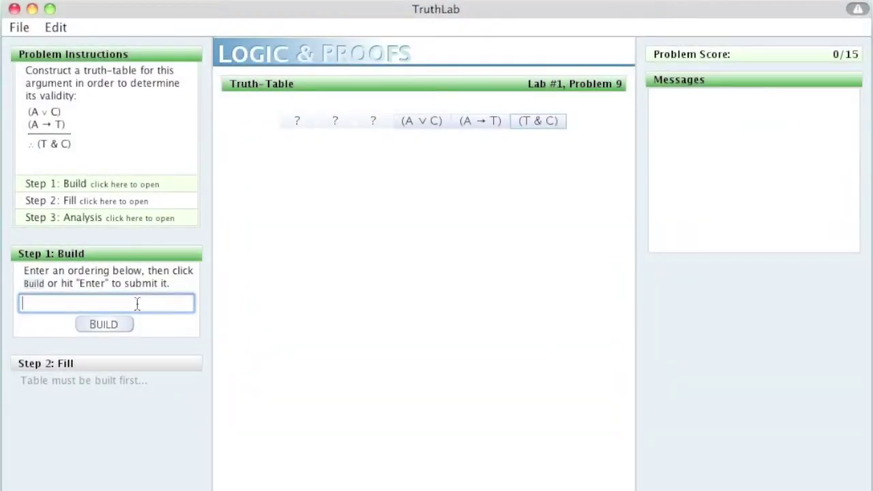
text(A C T)
click(117, 328)
click(103, 325)
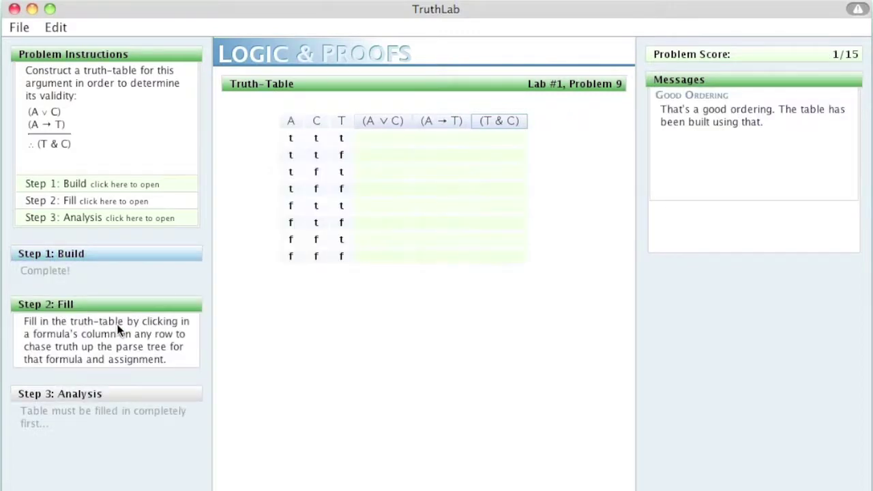
- Evaluate (A ∨ C) as true on the first row, where A and C are both true, and close its parse tree
click(397, 141)
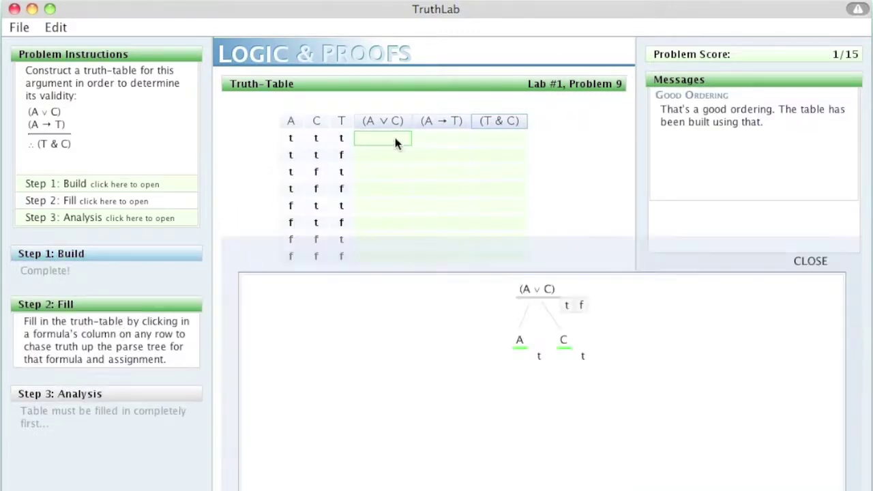
click(569, 307)
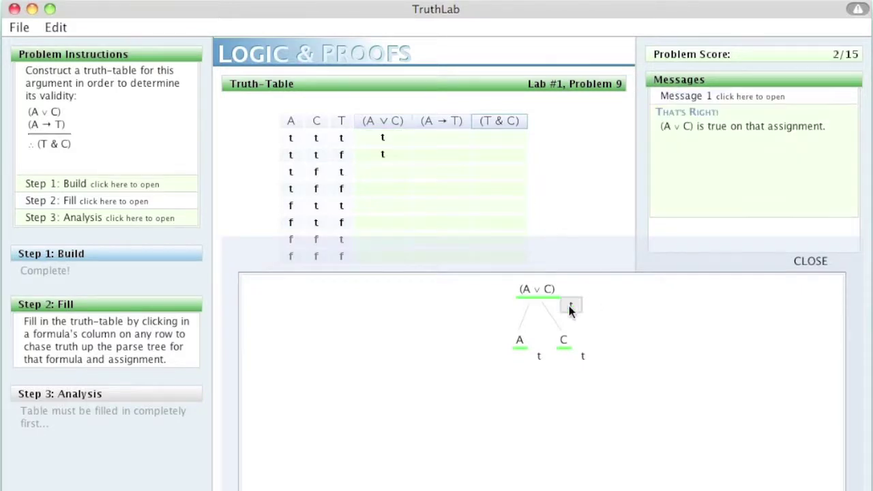
click(795, 260)
- On the third row, try false for (A ∨ C), then justify it with the true A node and set it to true
click(400, 172)
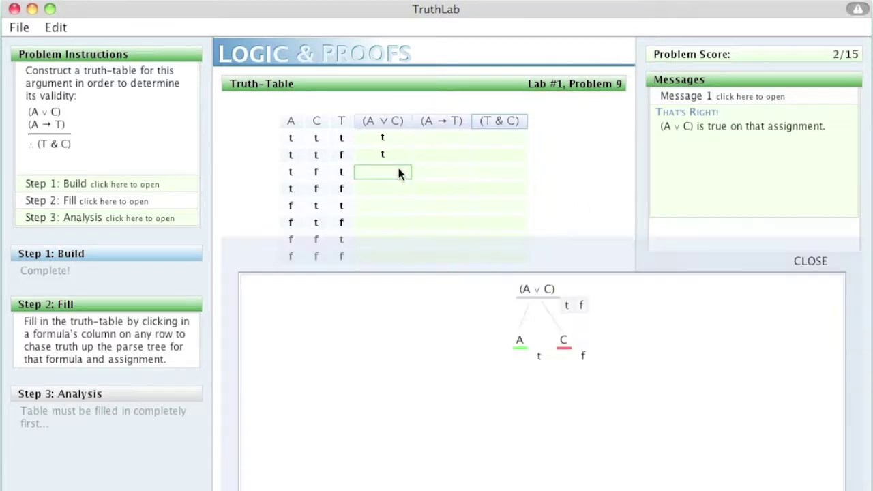
click(579, 305)
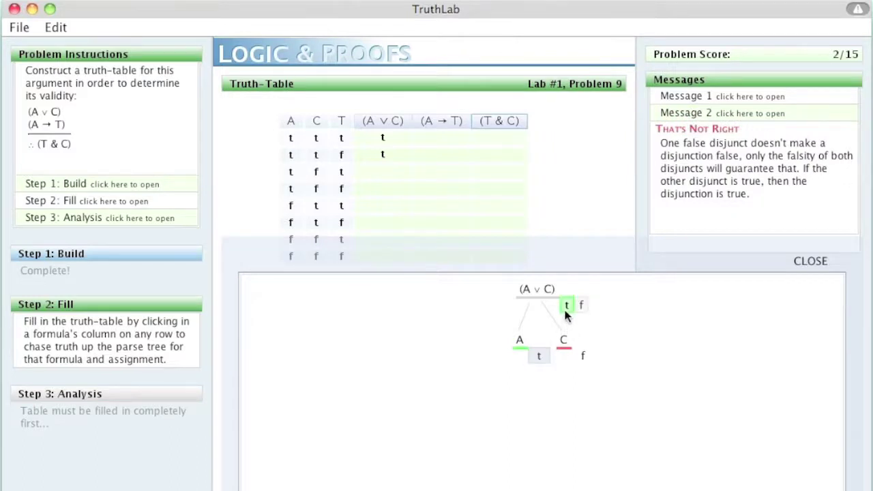
click(566, 307)
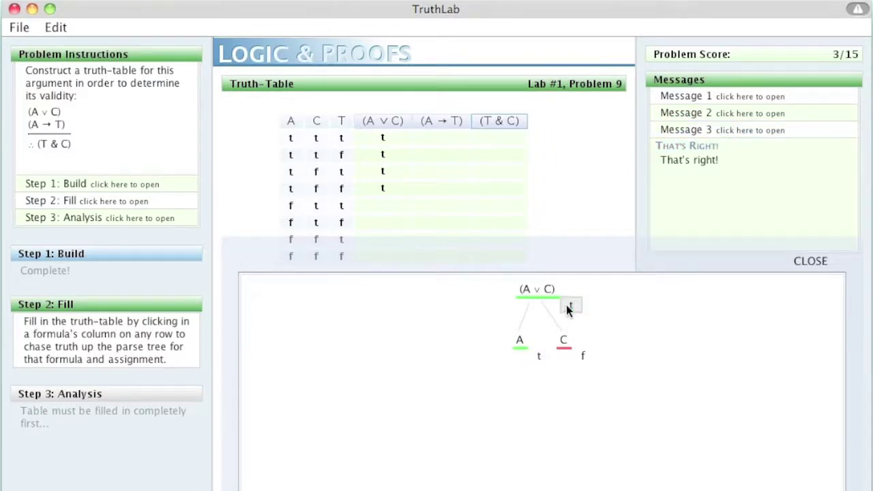
click(800, 266)
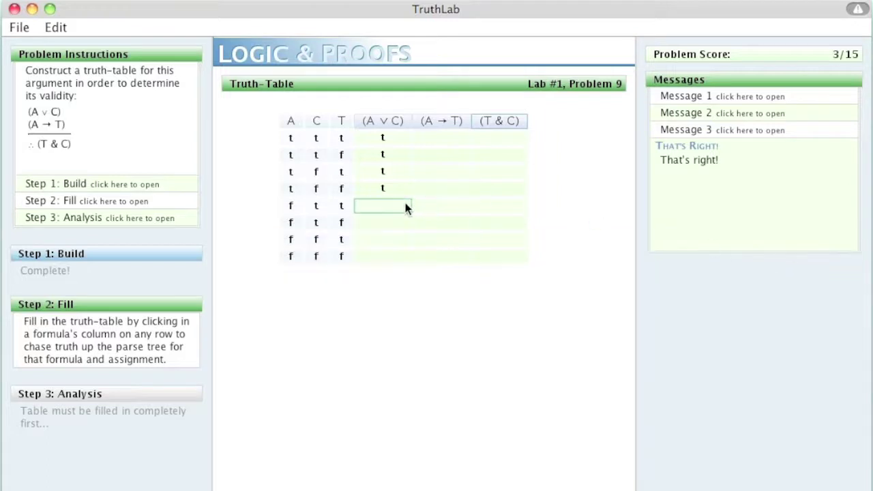
- Evaluate (A ∨ C) as true on the fifth row and false on the seventh row
click(405, 205)
click(566, 305)
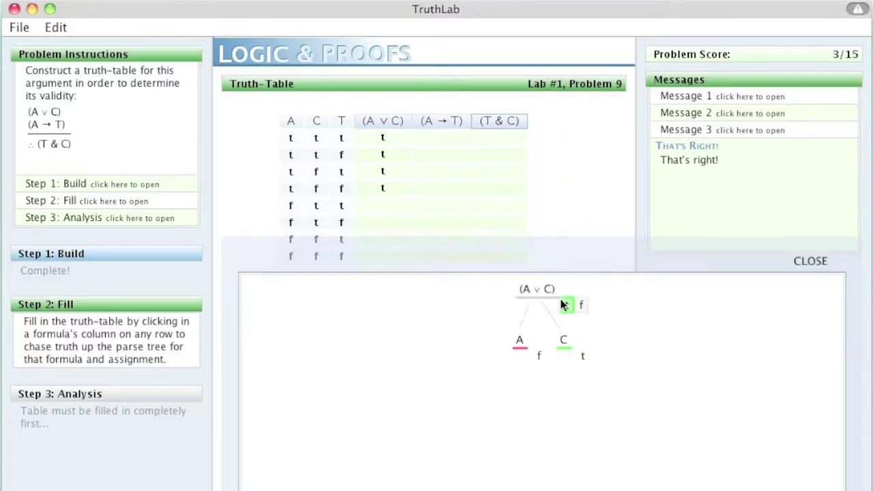
click(802, 263)
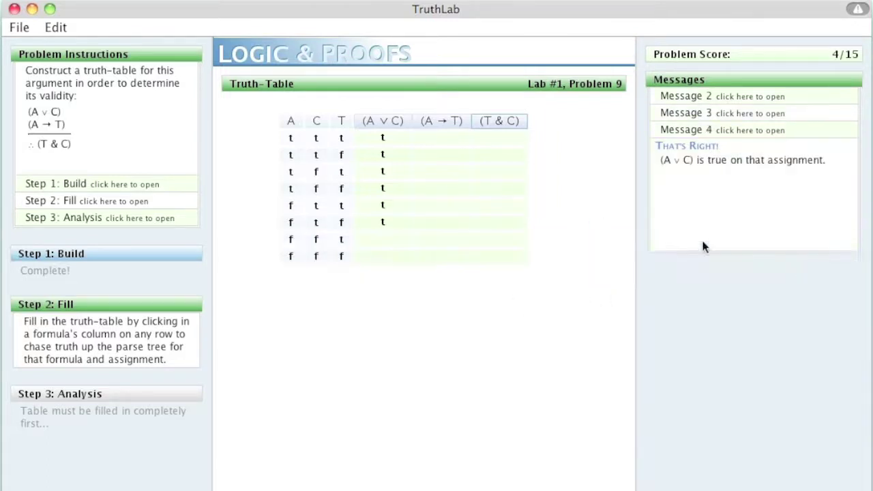
click(374, 242)
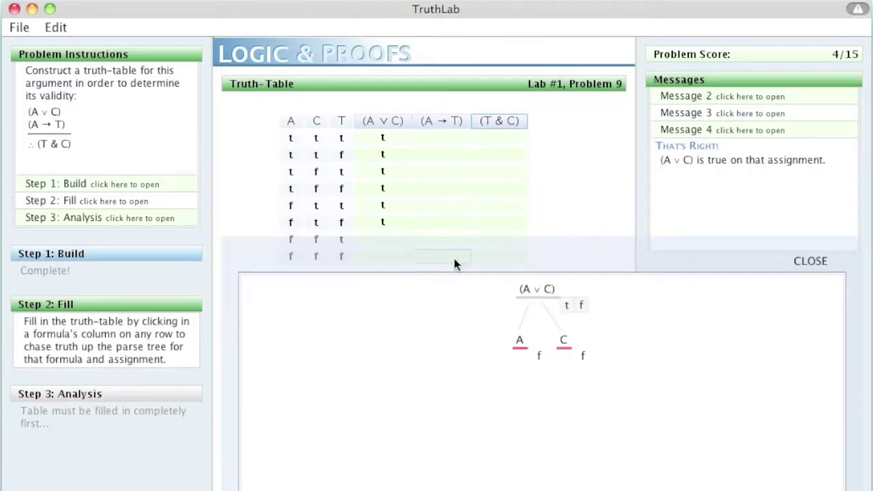
click(569, 302)
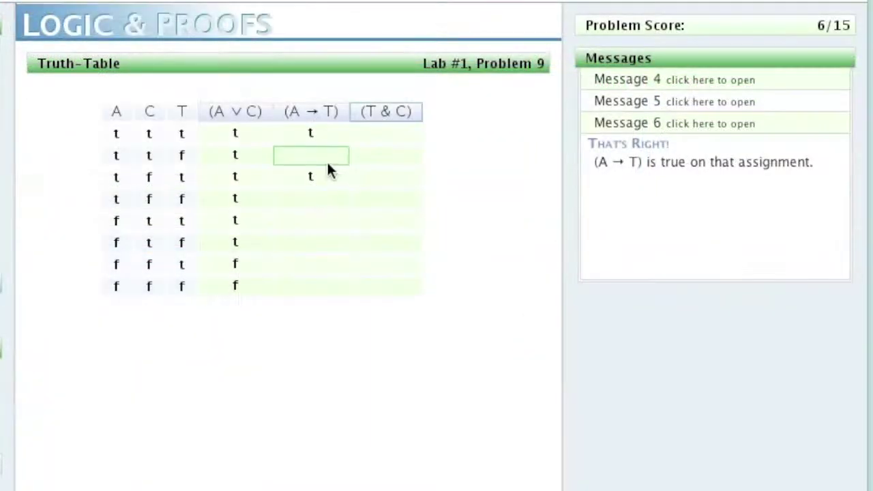
- On the second row, try true for (A → T), then justify false with the true A and false T nodes and submit it
click(328, 165)
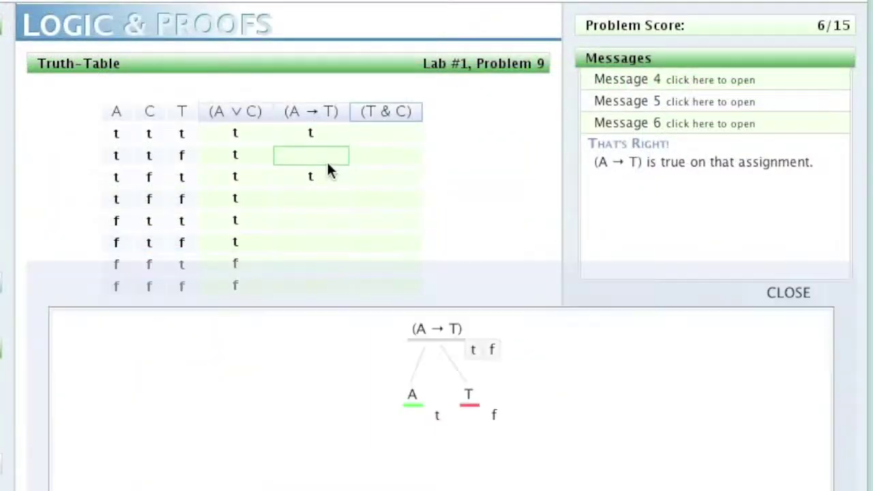
click(474, 352)
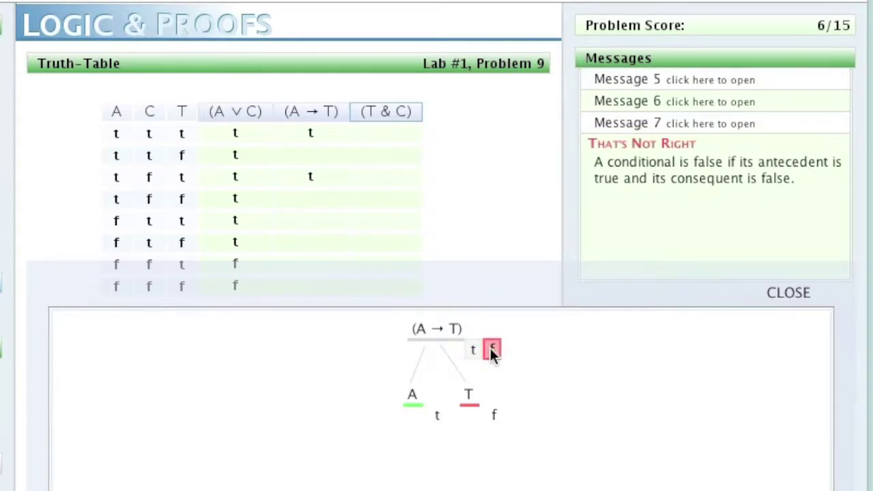
click(491, 349)
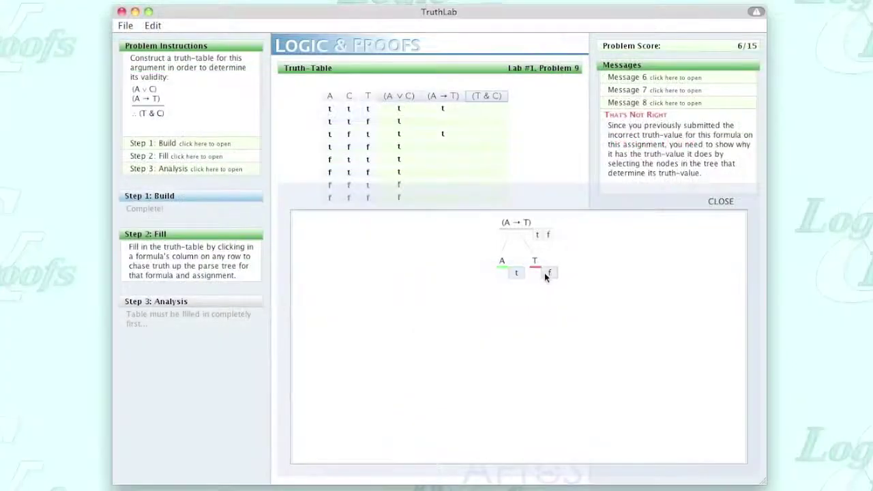
click(547, 234)
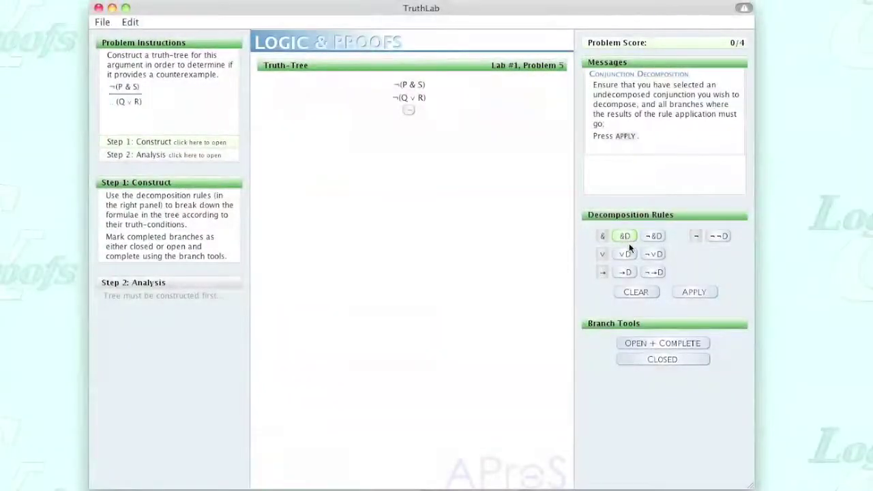
- In the truth-tree problem, choose the negated disjunction decomposition rule and select ¬(Q ∨ R) with the branch below it
click(626, 253)
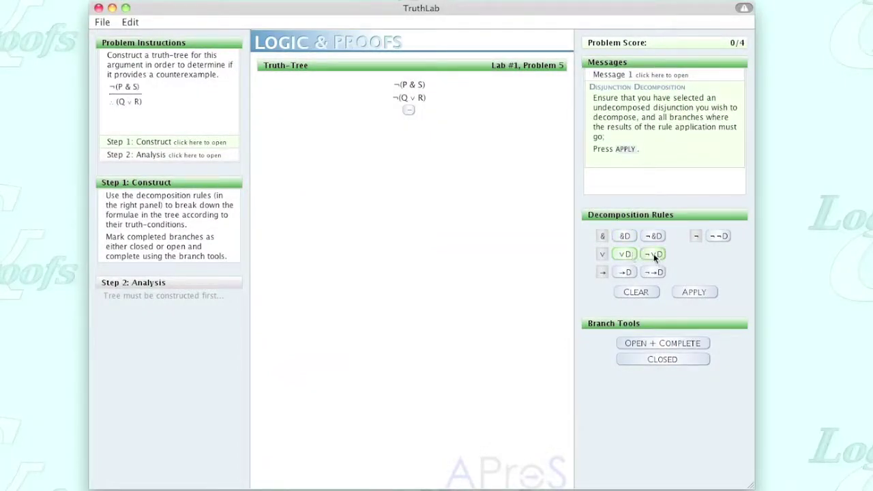
click(654, 257)
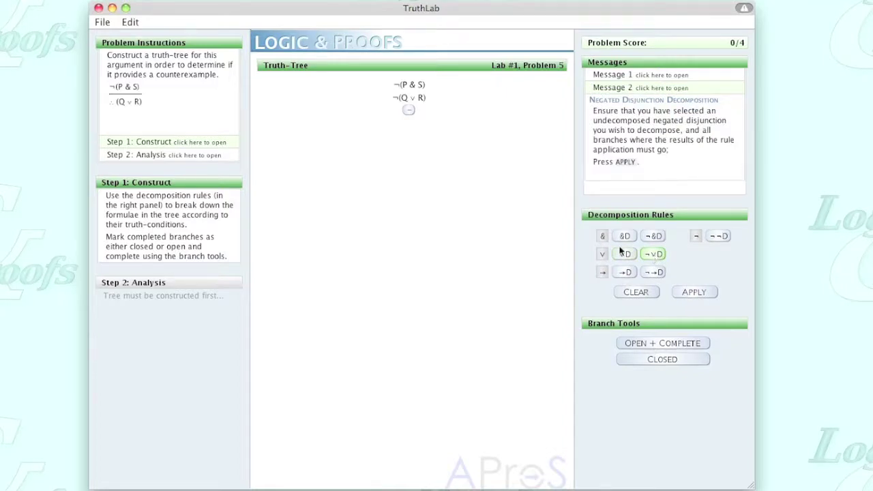
click(413, 97)
click(413, 97)
click(409, 110)
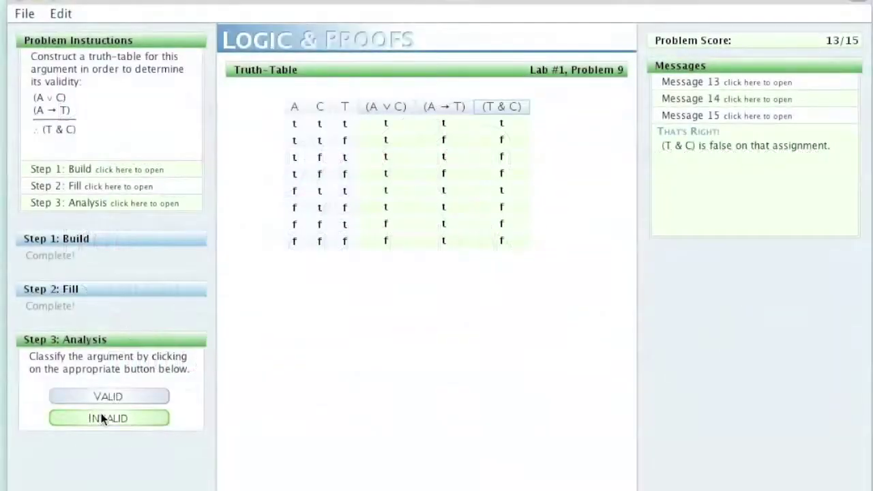
- Classify the argument of the completed truth-table as invalid
click(102, 419)
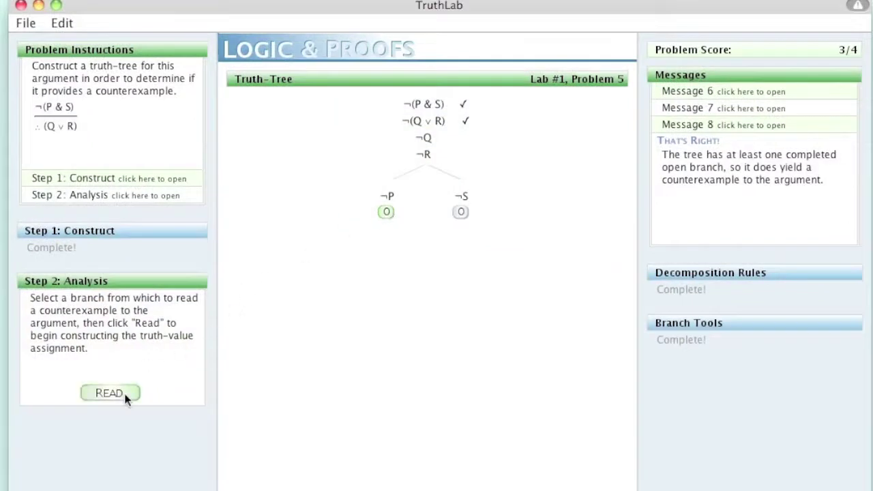
- Read a counterexample from the tree's open ¬P branch, assigning false to P from ¬P and false to Q from ¬Q
click(110, 394)
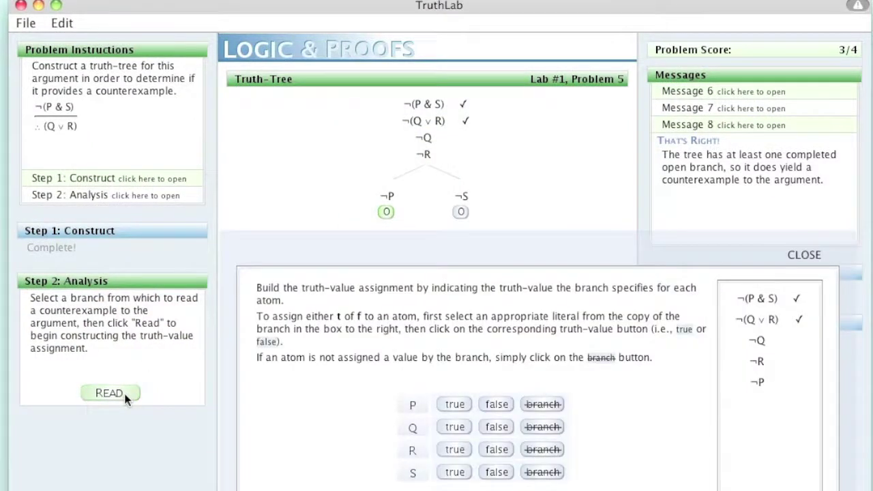
click(768, 382)
click(496, 405)
click(757, 341)
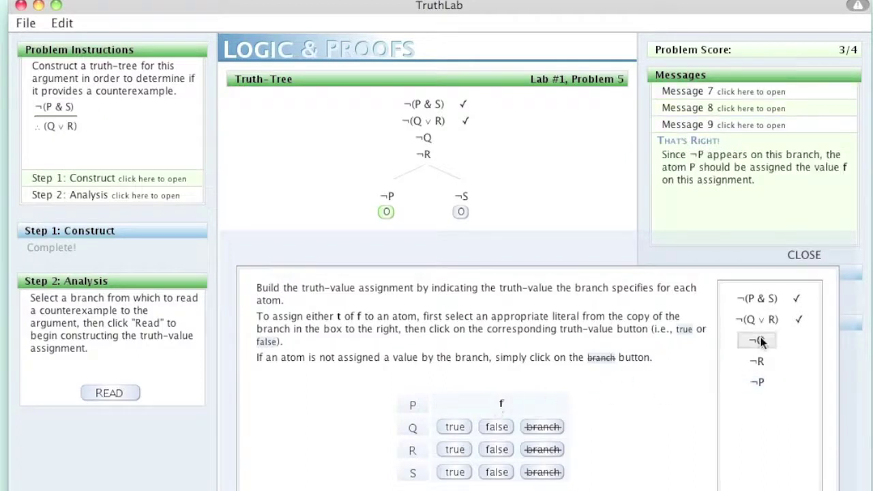
click(502, 426)
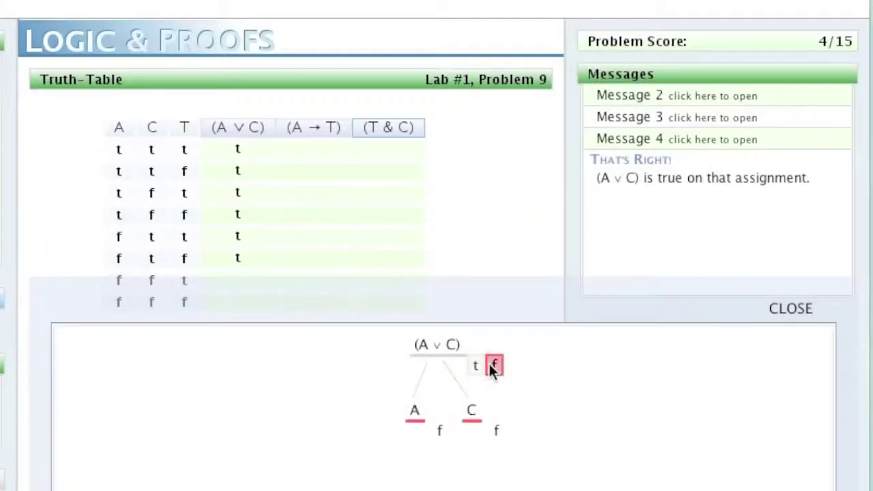
- In the truth-table, set (A ∨ C) to false where A and C are false, and (A → T) to true on the first row
click(491, 365)
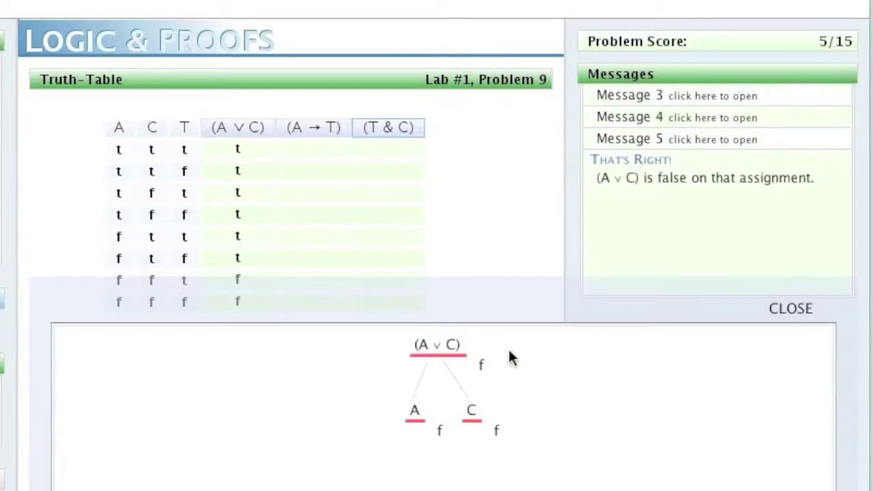
click(793, 311)
click(296, 142)
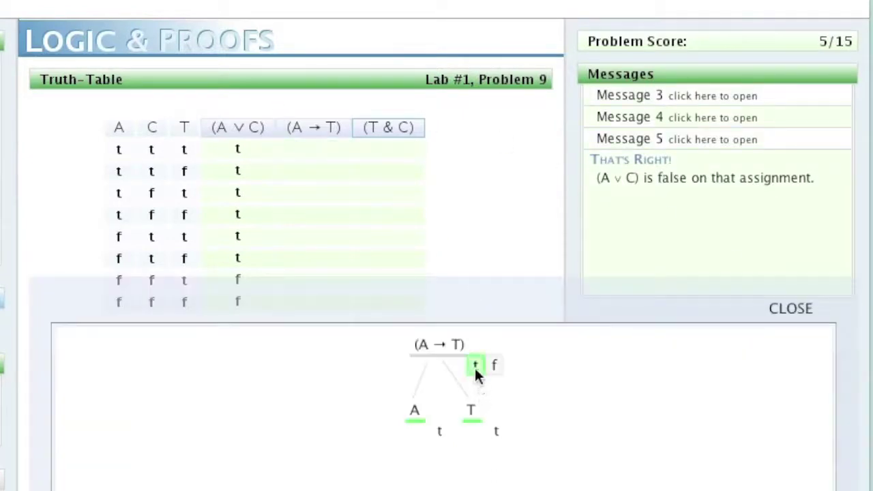
click(475, 368)
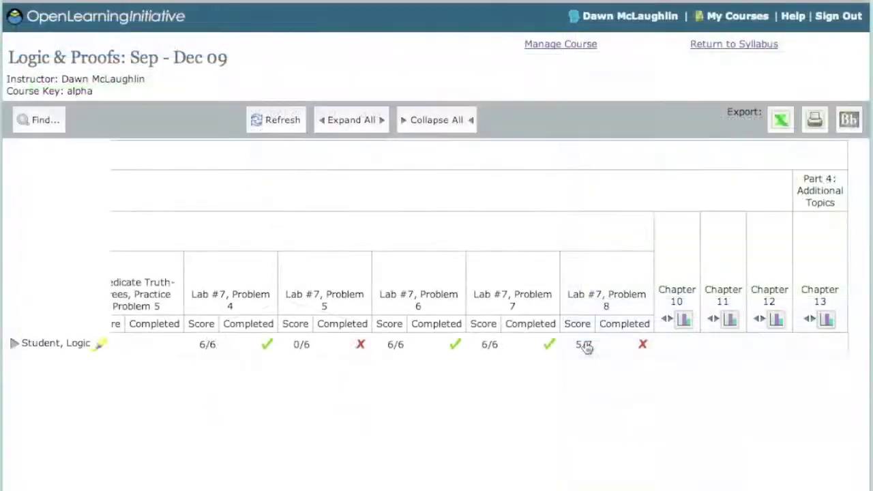
- Switch to the Open Learning Initiative gradebook and open the student's submitted work for Lab #7, Problem 8
click(586, 345)
click(643, 371)
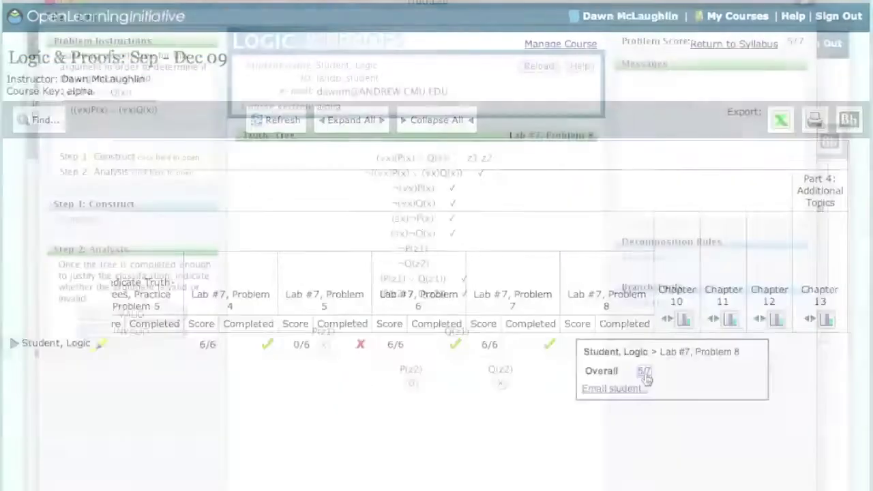